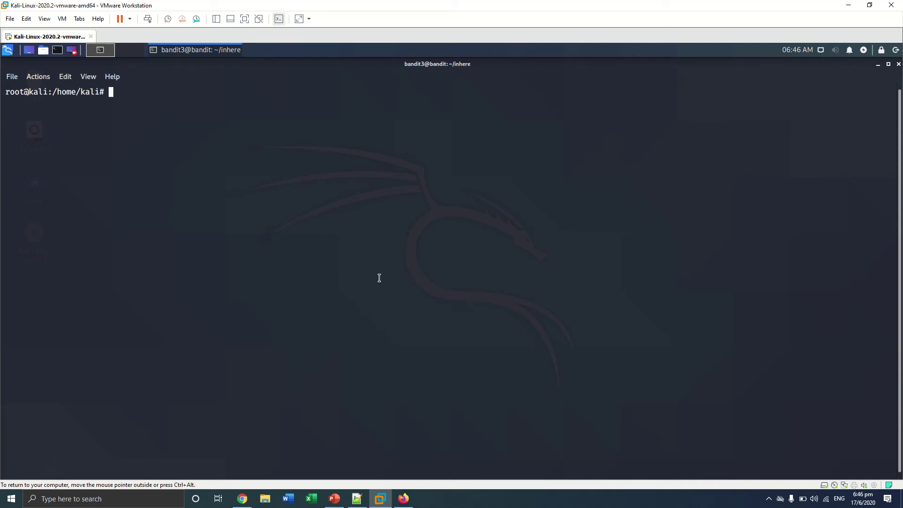
Show the Bandit Level 3 → Level 4 page in Firefox: the password is in inhere's hidden file.
left_click(404, 499)
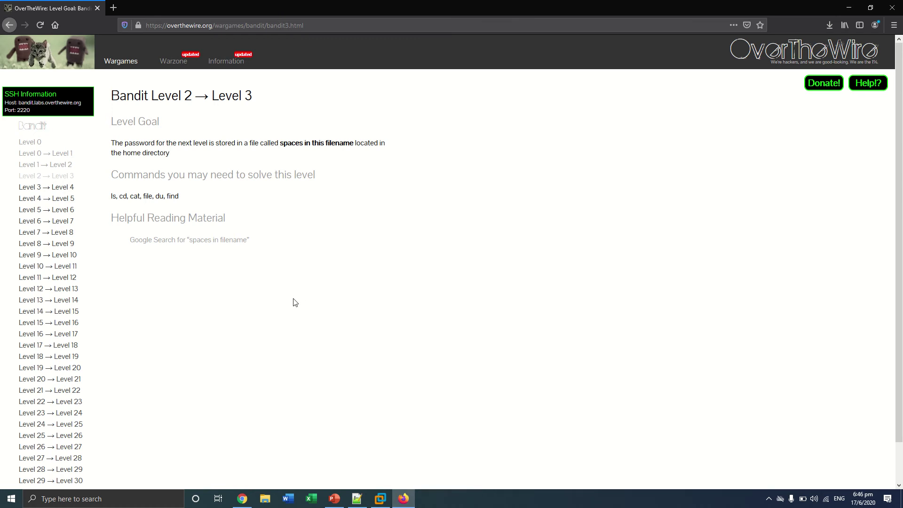
left_click(52, 187)
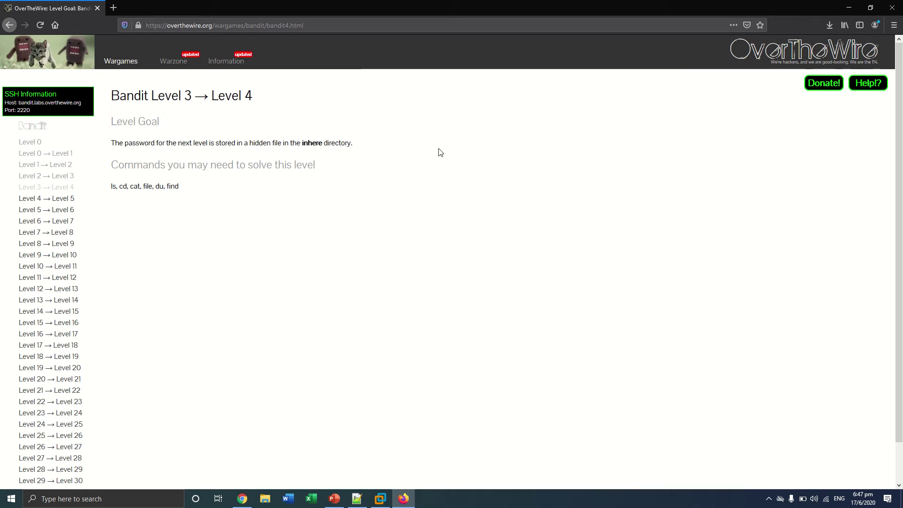
Copy the saved Level 3 ssh command from the notes and run it in the Kali terminal.
left_click(849, 8)
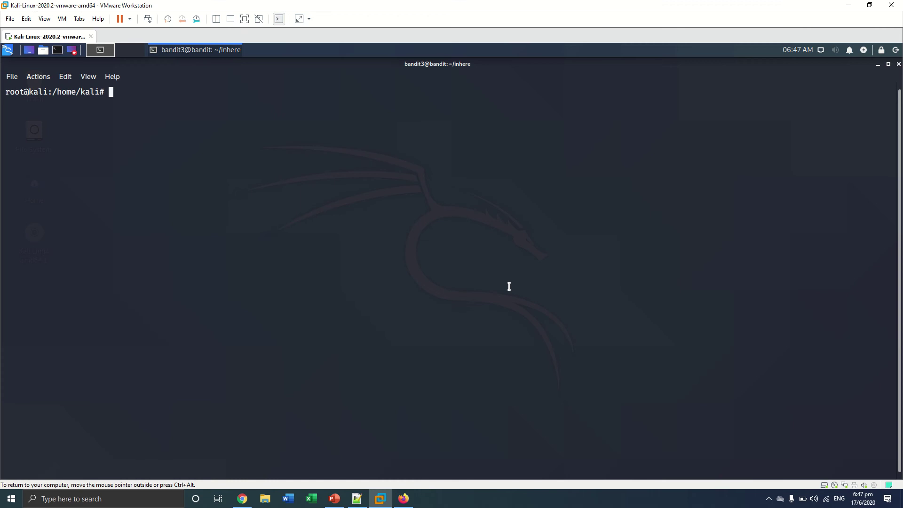
left_click(356, 500)
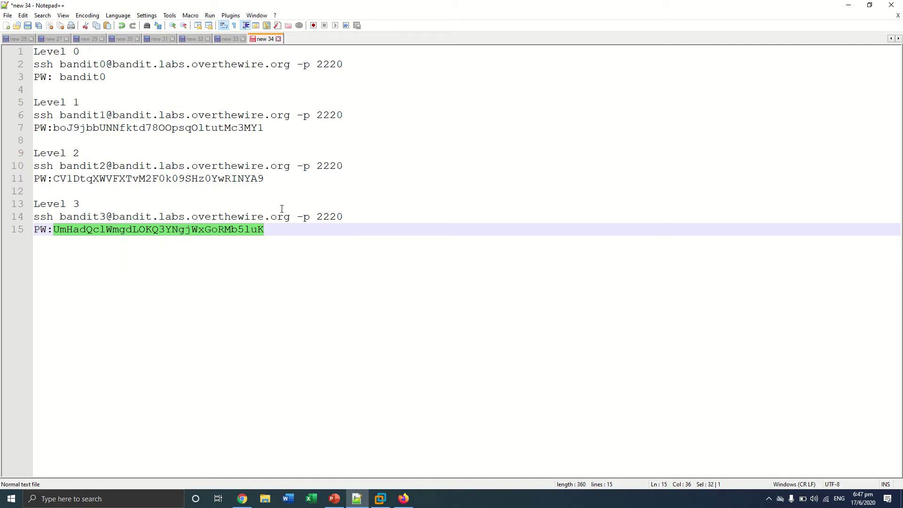
left_click(343, 217)
left_click_drag(343, 217, 34, 217)
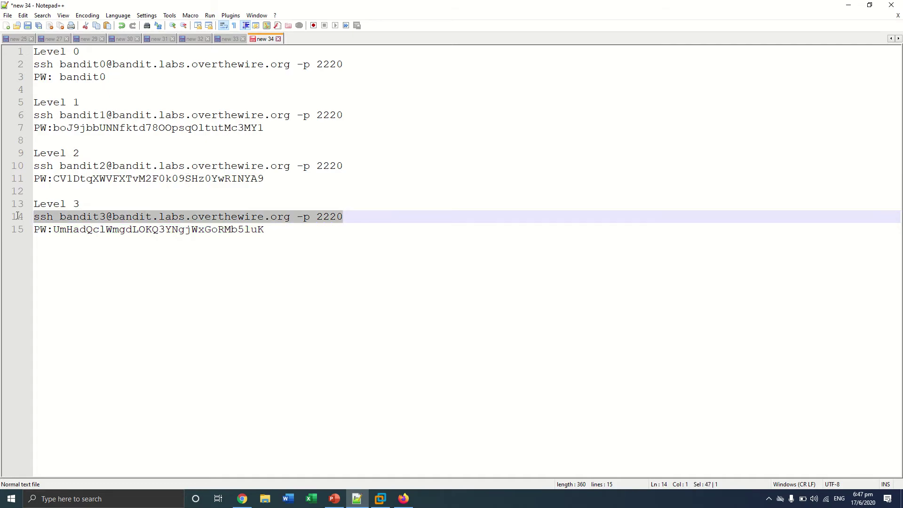
right_click(106, 213)
left_click(152, 231)
left_click(849, 4)
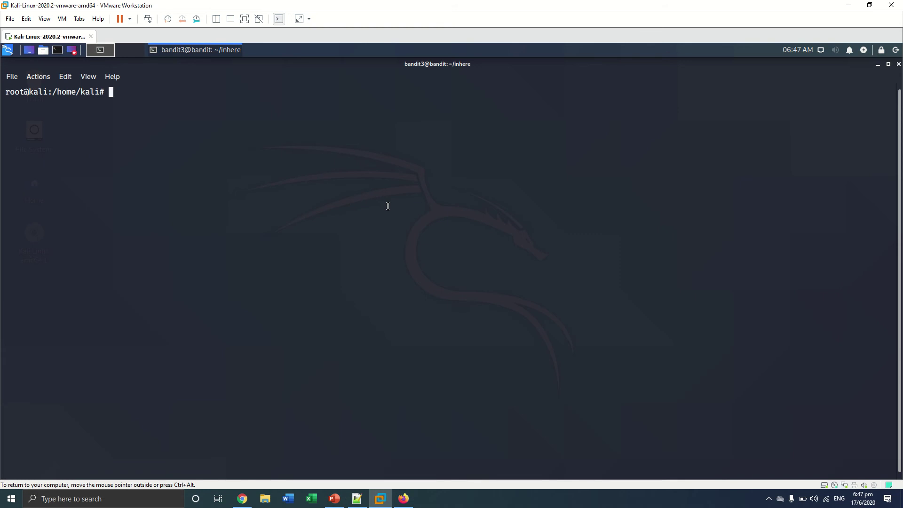
key("ctrl+shift+v")
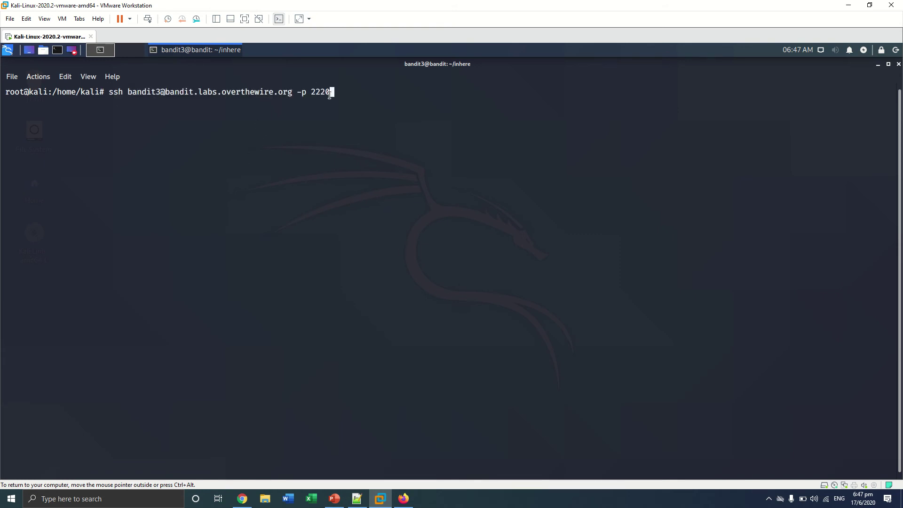
key("Return")
Copy the Level 3 password from line 15 of the notes.
left_click(356, 499)
double_click(168, 230)
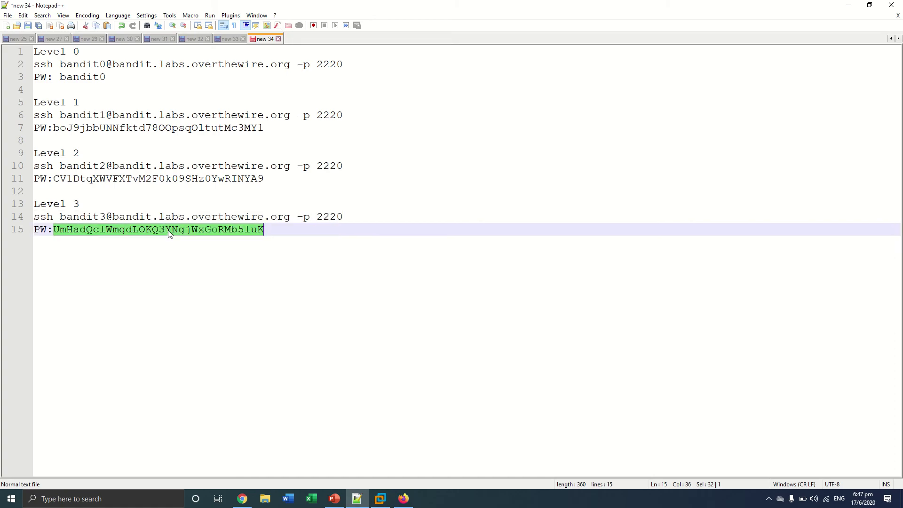
right_click(168, 231)
left_click(185, 242)
left_click(847, 6)
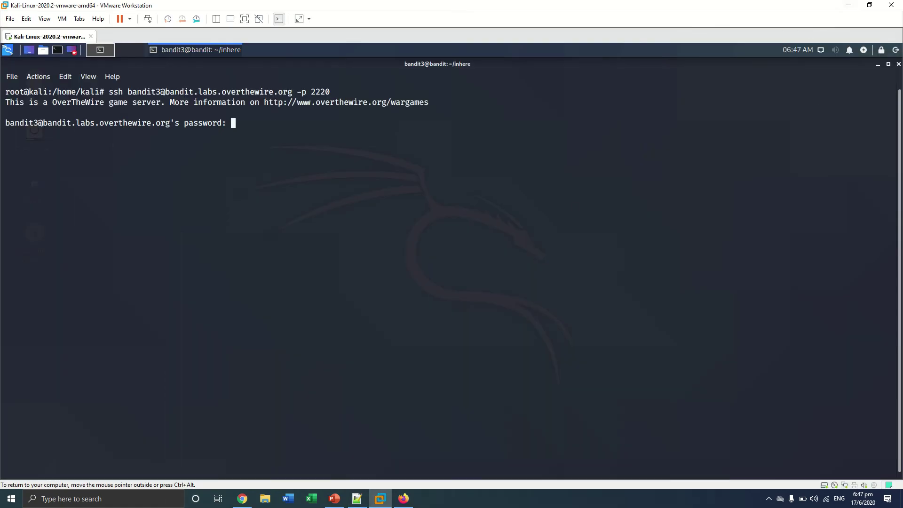
Log in as bandit3 with the pasted password and list the home directory with ls -la.
key("ctrl+shift+v")
key("Return")
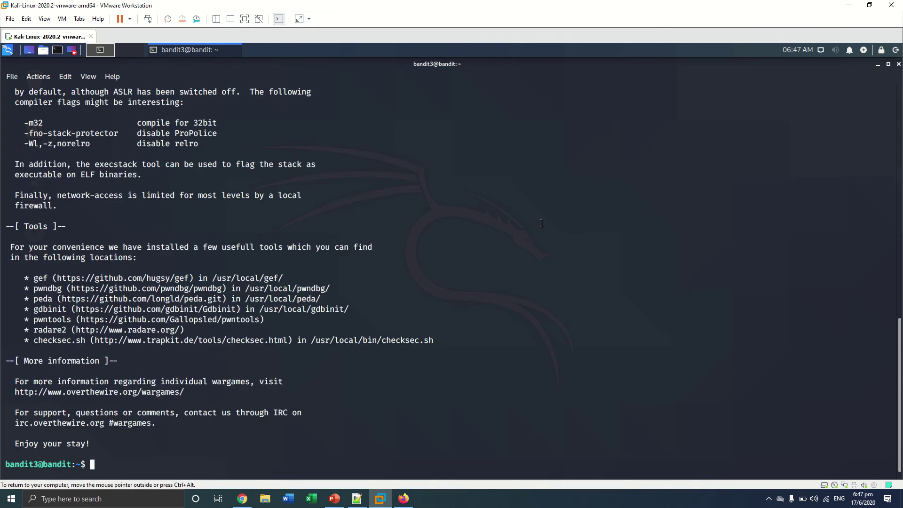
type("ls -la")
key("Return")
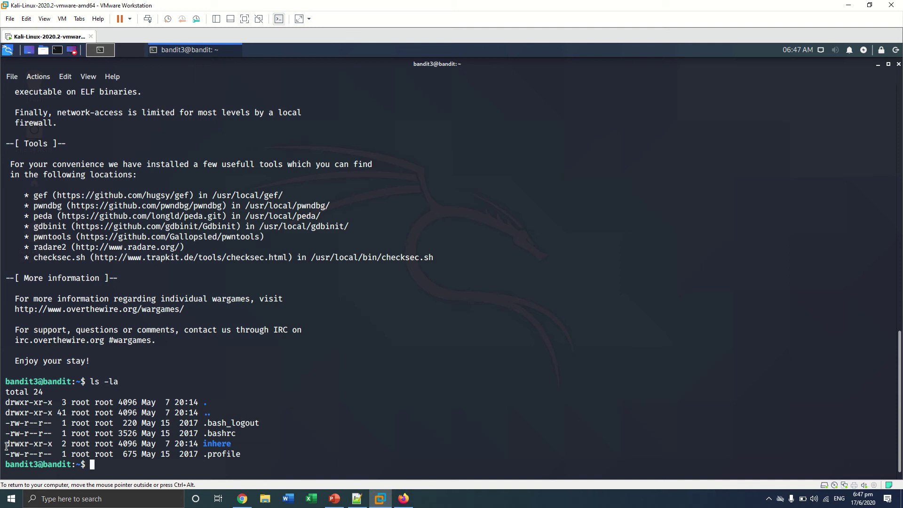
Highlight the inhere entry in the listing and change into the inhere directory.
double_click(15, 445)
triple_click(21, 446)
double_click(28, 444)
left_click(269, 431)
type("cd")
type(" inhe")
key("Tab")
key("Return")
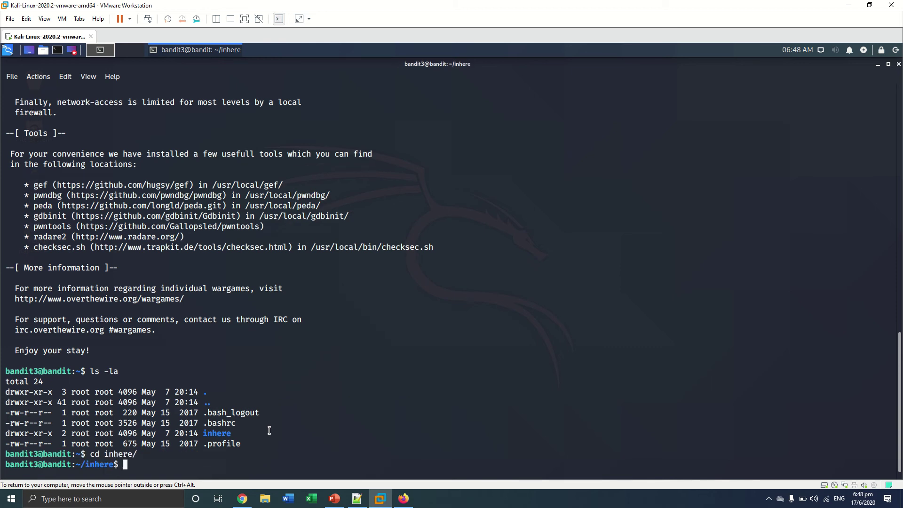
type("ls -la")
List inhere to reveal .hidden and print its contents with cat.
key("Return")
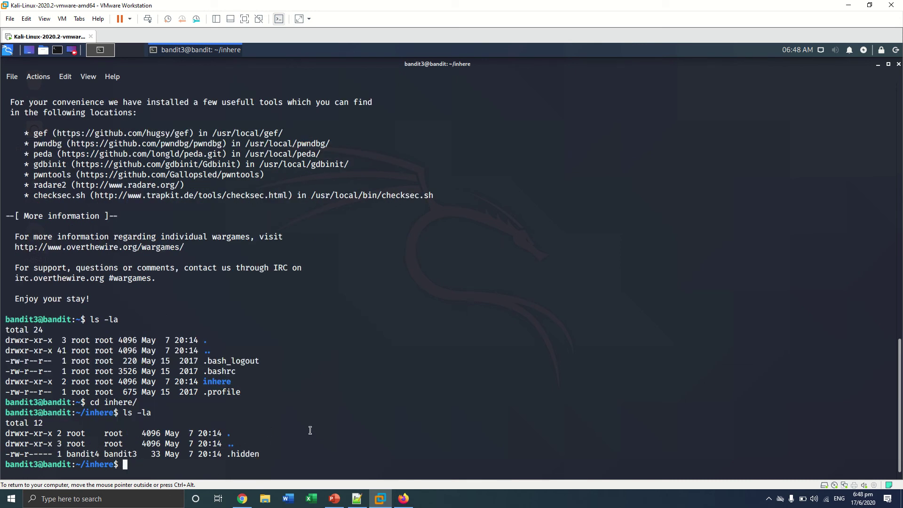
type("cat ")
type(".hi")
type("d")
key("Tab")
key("Return")
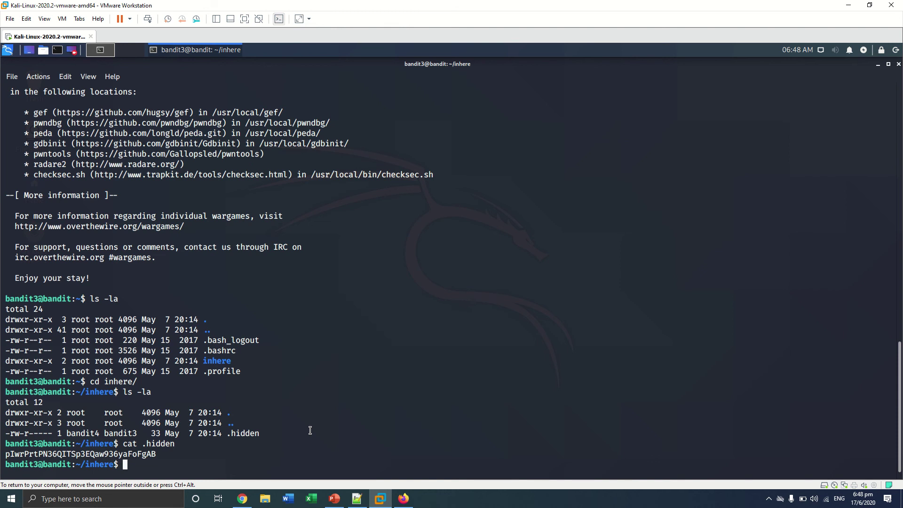
type("l")
type("s")
Relist inhere with ls and ls -la, then copy the printed bandit4 password.
key("Return")
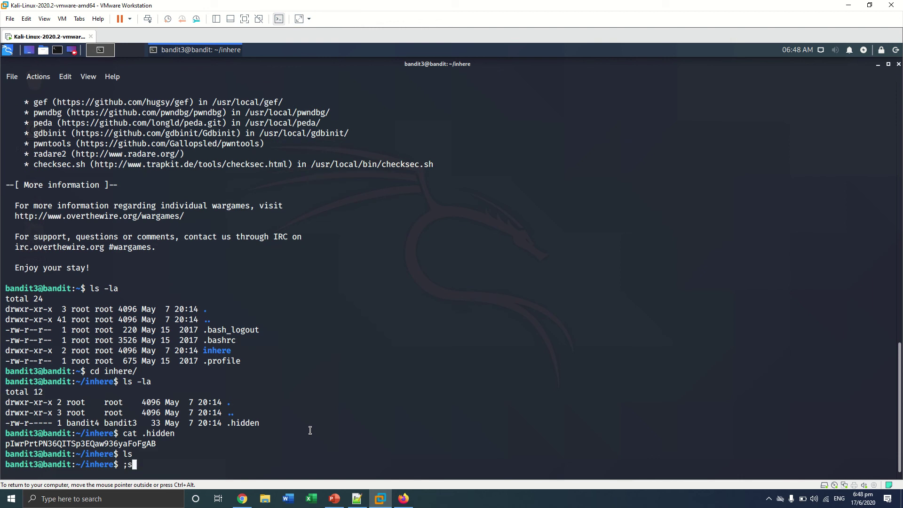
type("ls ")
type("-la")
key("Return")
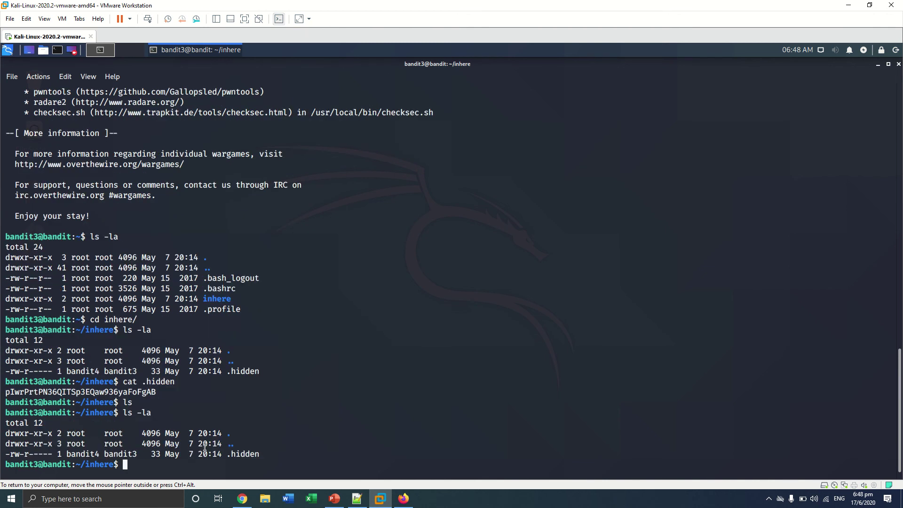
double_click(135, 392)
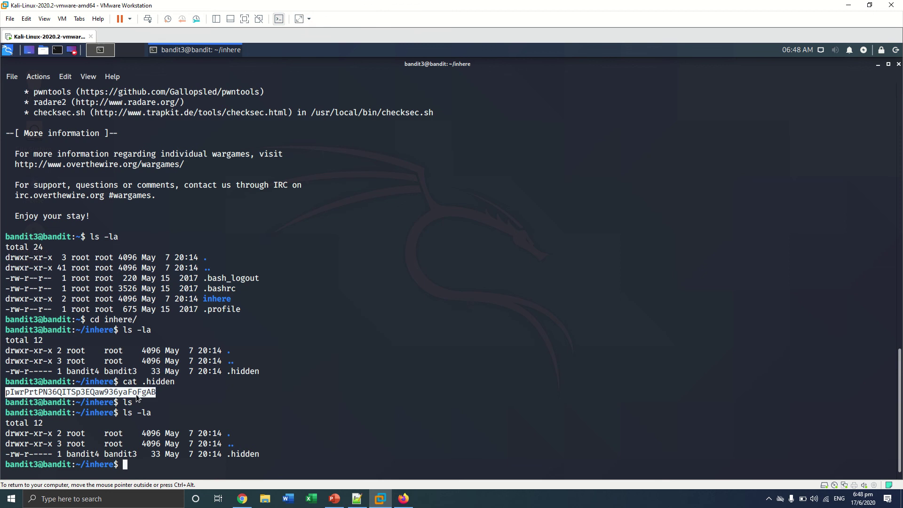
right_click(139, 396)
left_click(184, 219)
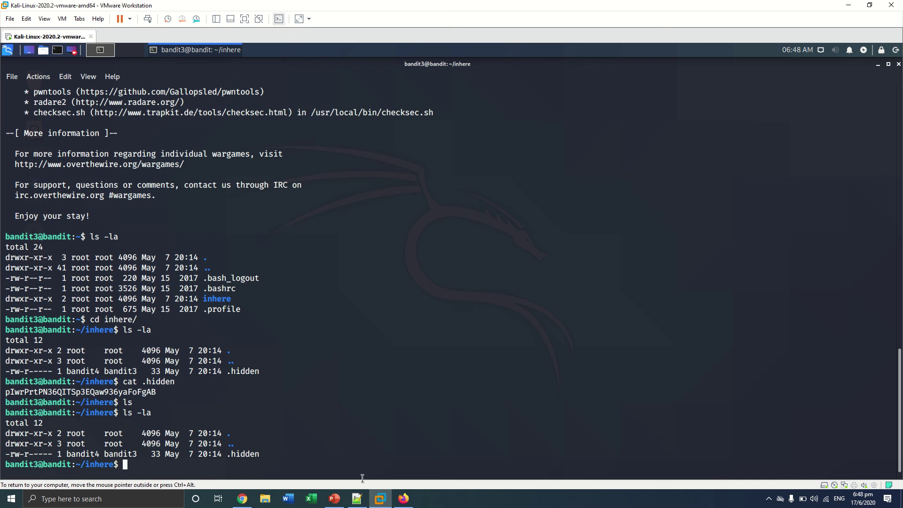
Add a Level 4 heading below Level 3 with a PW: line holding the pasted password.
left_click(359, 500)
left_click(363, 281)
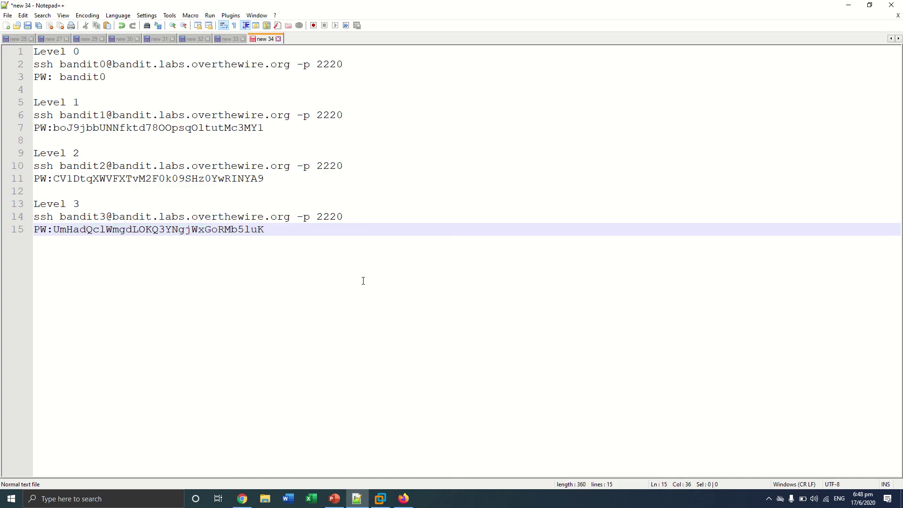
key("Return")
key("Return")
type("Level ")
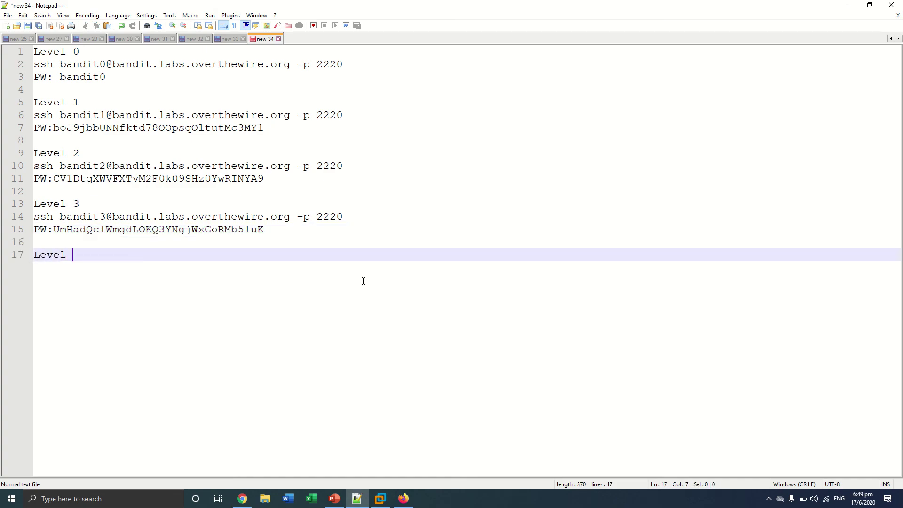
type("4")
key("Return")
key("Return")
type("PW:")
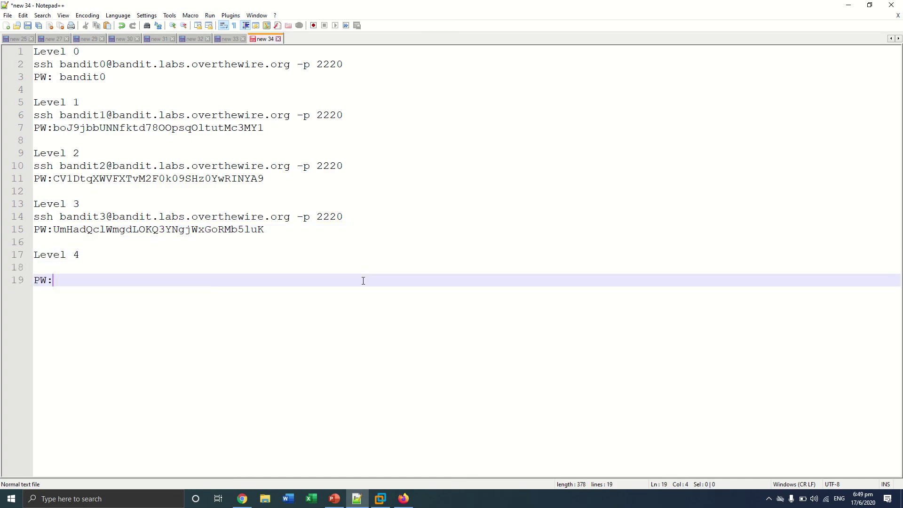
key("ctrl+v")
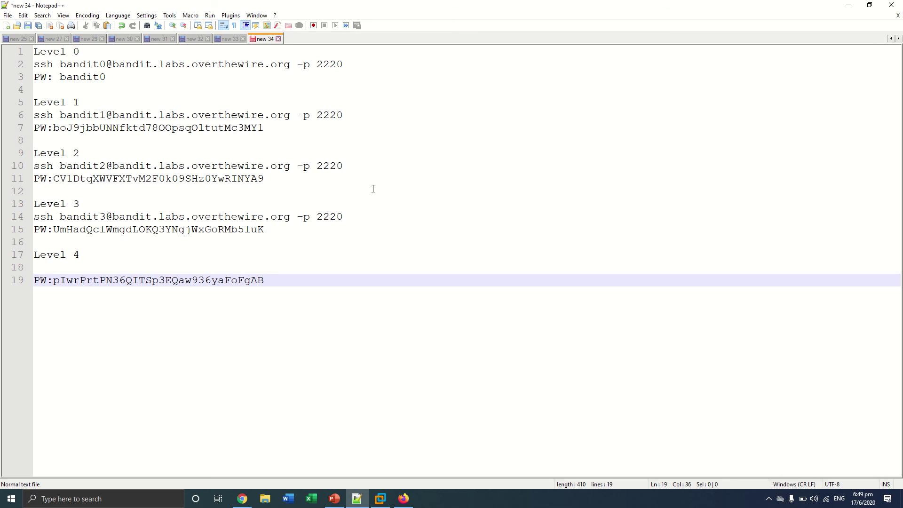
Copy the ssh command onto line 18 and change bandit3 to bandit4.
left_click_drag(343, 216, 34, 217)
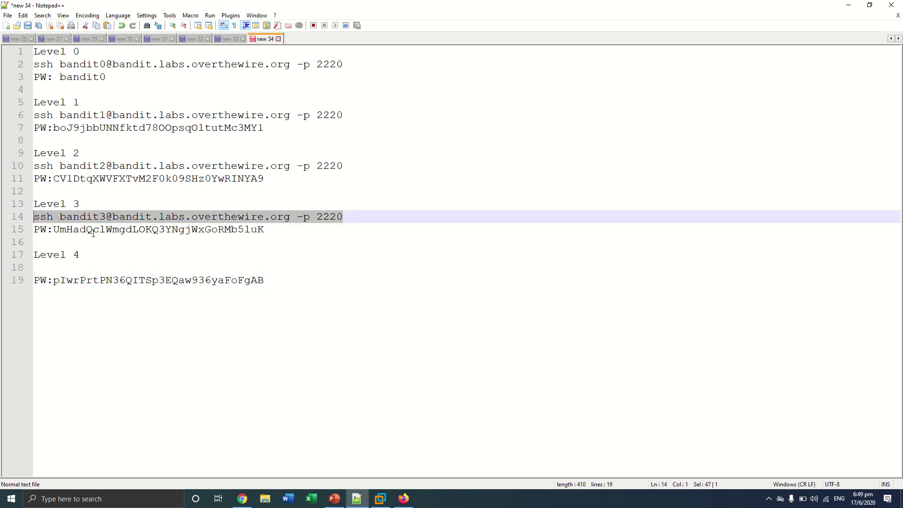
left_click(84, 268)
key("ctrl+v")
left_click(104, 268)
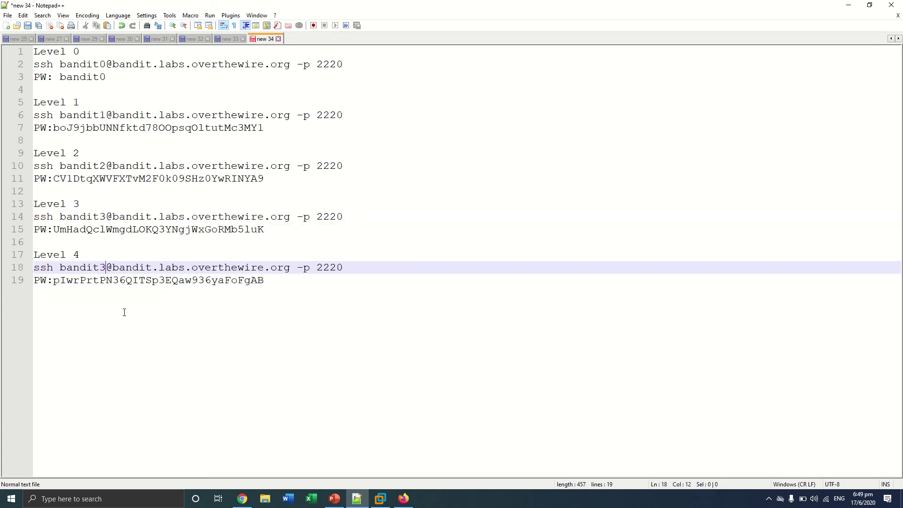
key("BackSpace")
type("4")
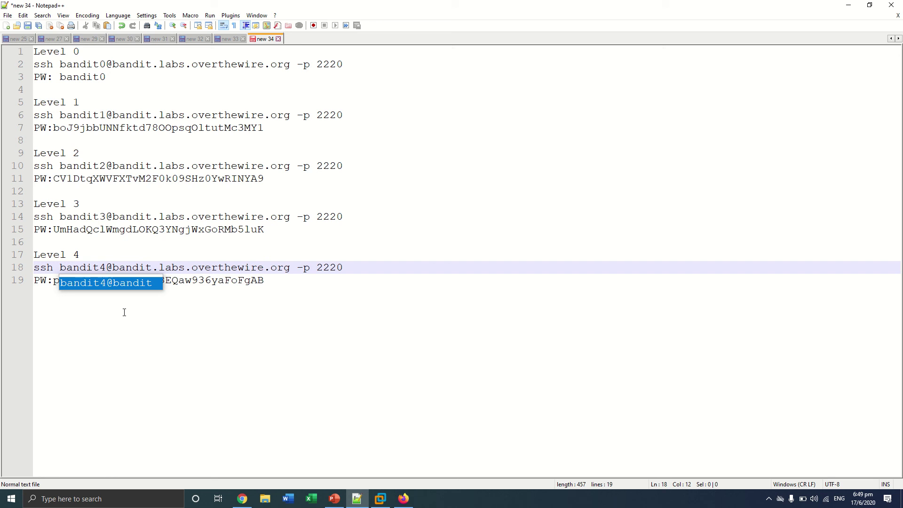
left_click(197, 319)
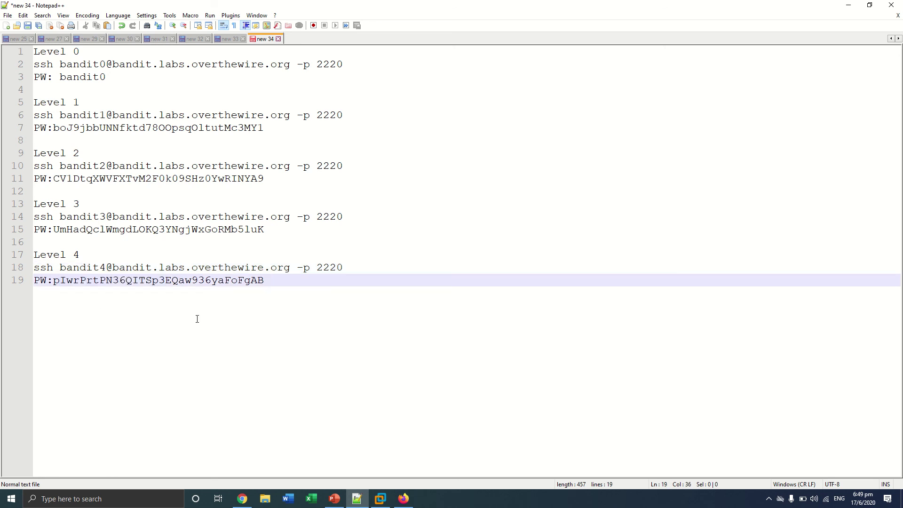